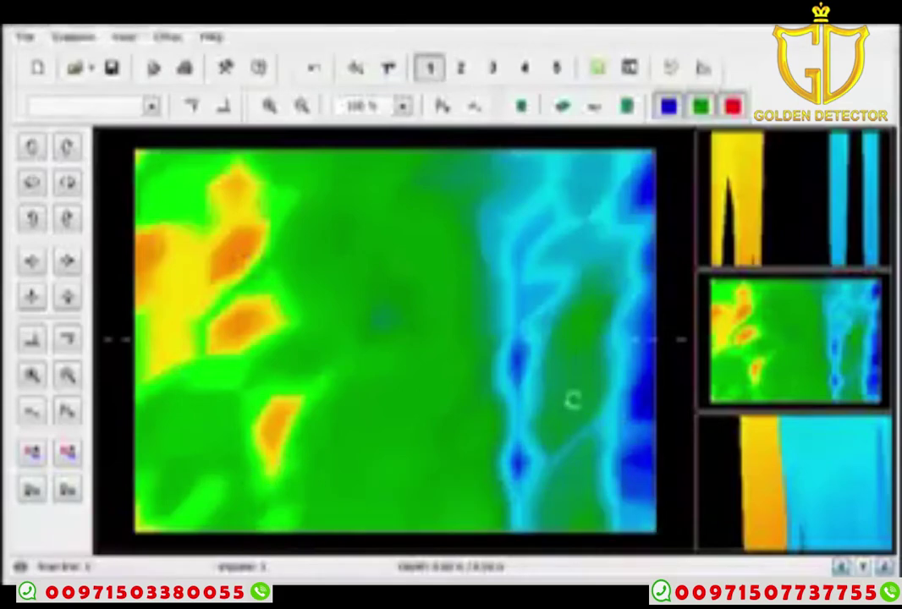
# Step: Examine the scan with the single central orange anomaly in side view, reducing its difference in height
pyautogui.click(71, 293)
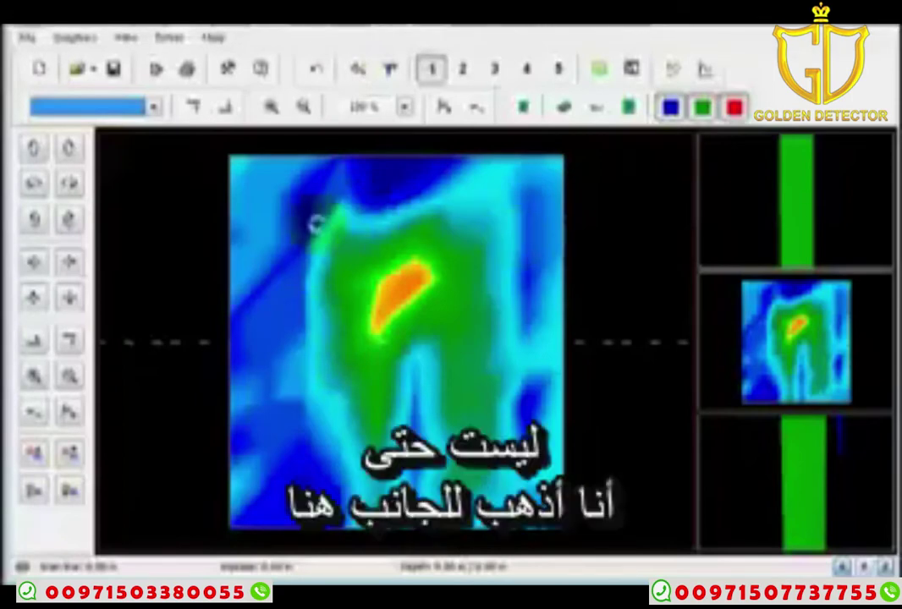
pyautogui.click(590, 105)
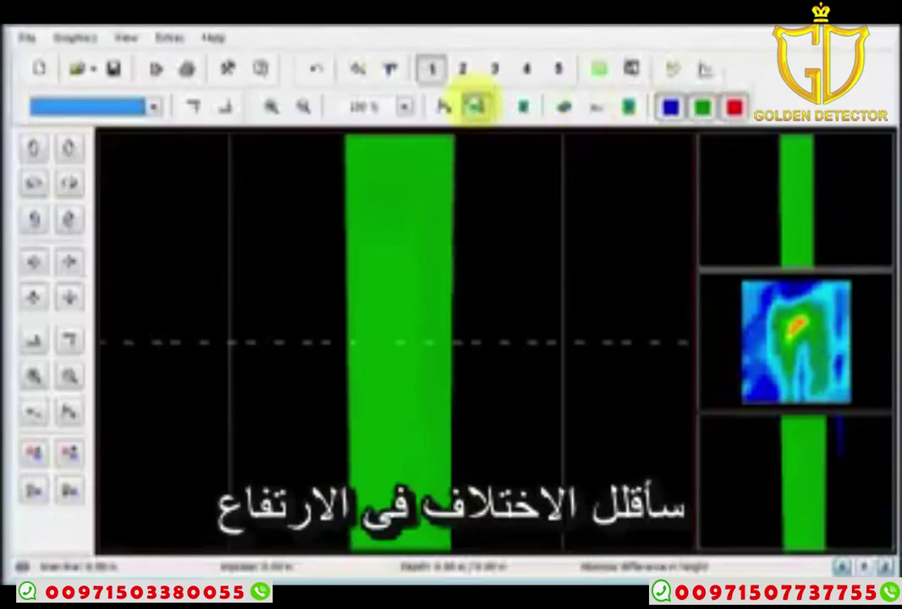
pyautogui.click(476, 105)
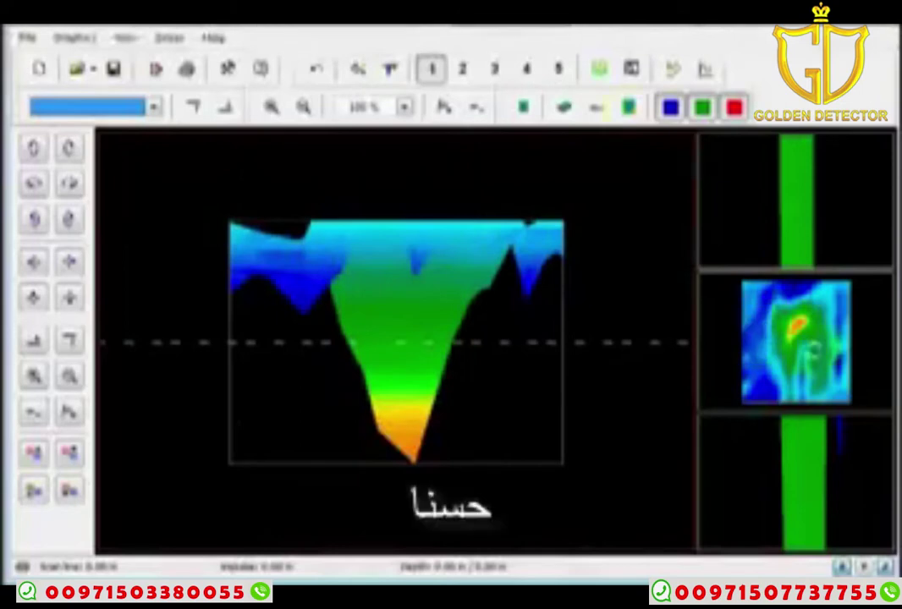
pyautogui.click(628, 106)
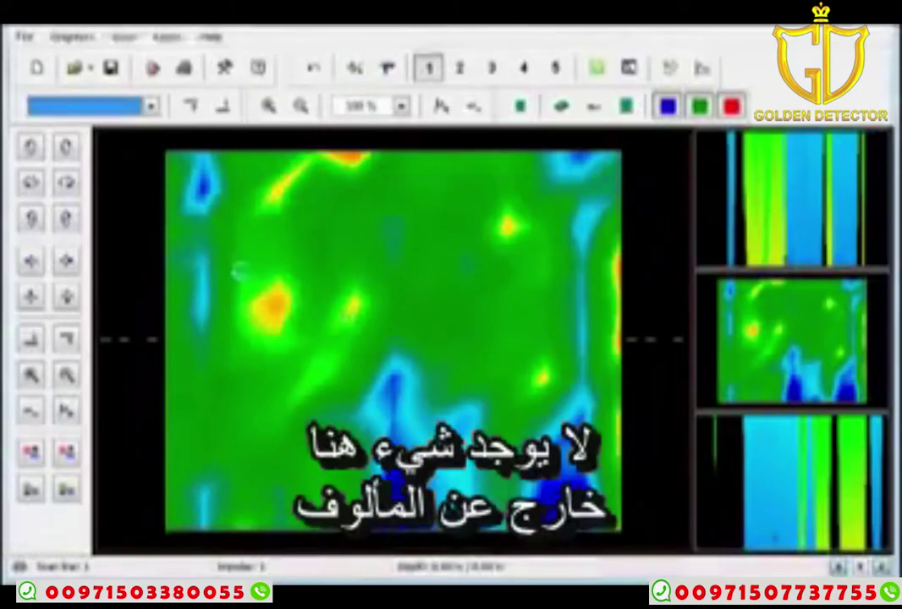
# Step: Show the scan with several orange areas and a blue lower corner in side view, reducing its difference in height
pyautogui.click(265, 104)
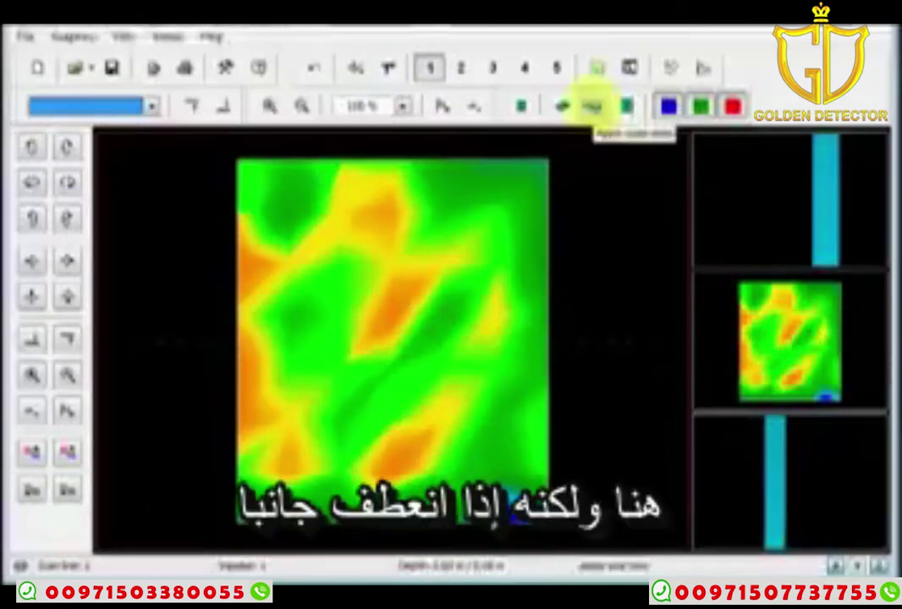
pyautogui.click(591, 105)
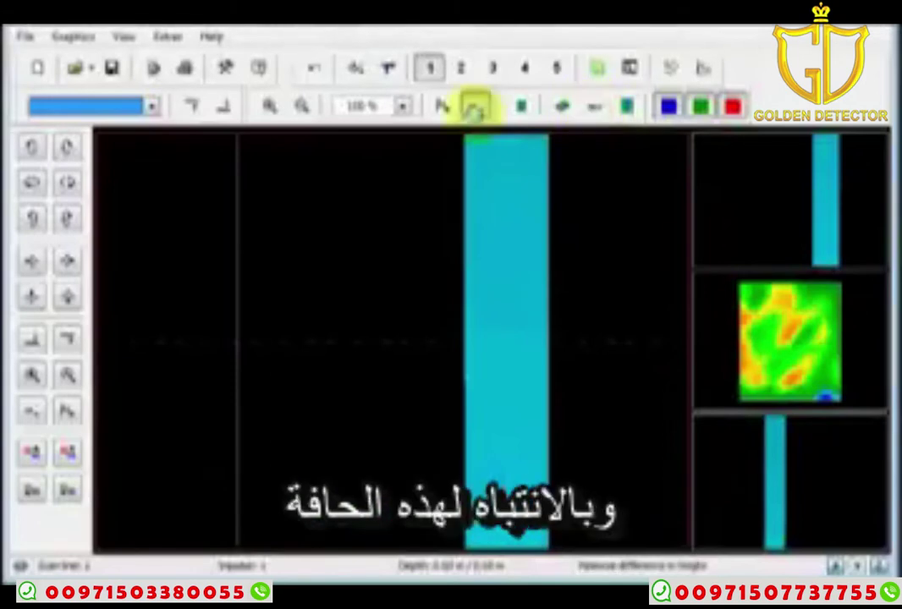
pyautogui.click(475, 107)
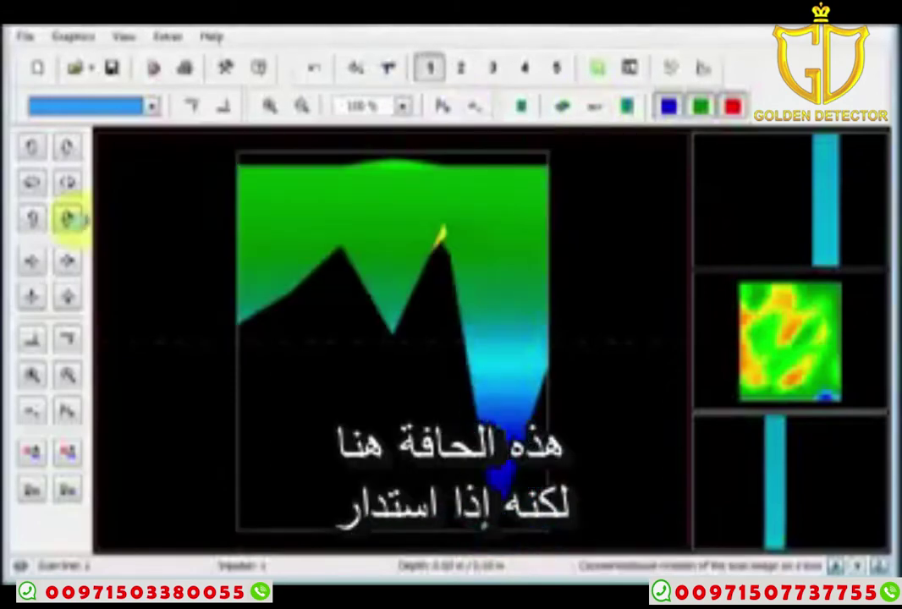
# Step: Rotate the side view of the scan counterclockwise about the z axis to examine the values on the other side
pyautogui.click(70, 218)
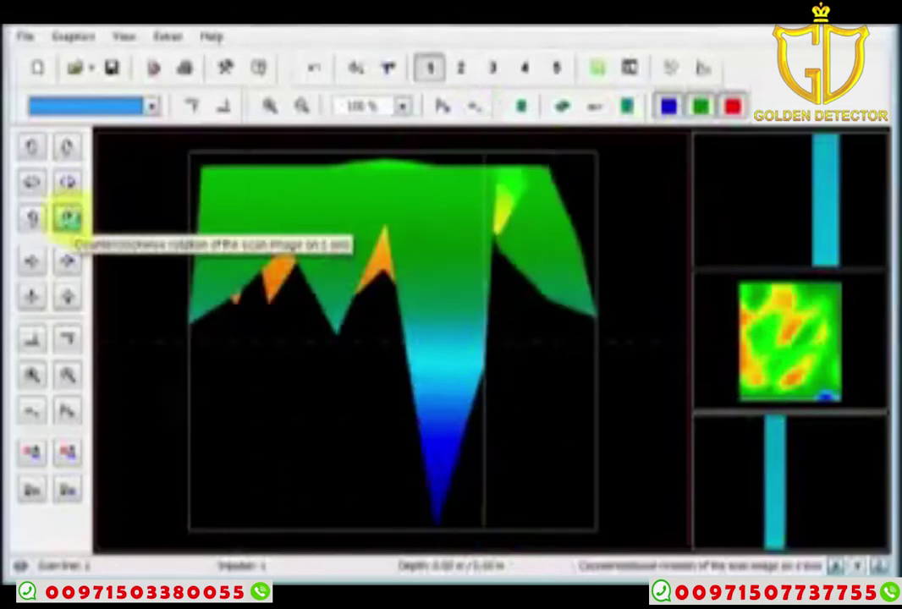
pyautogui.click(70, 218)
pyautogui.click(70, 218)
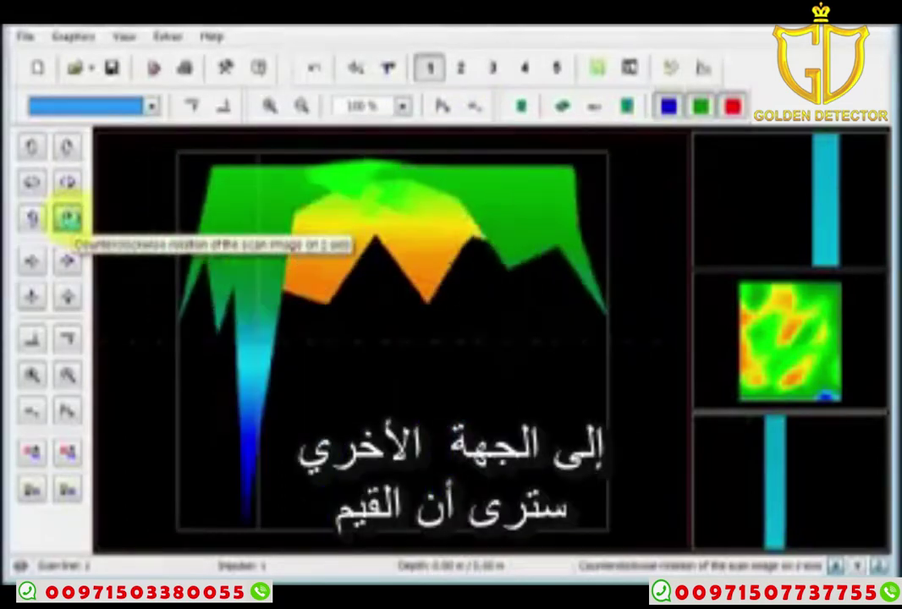
pyautogui.click(70, 219)
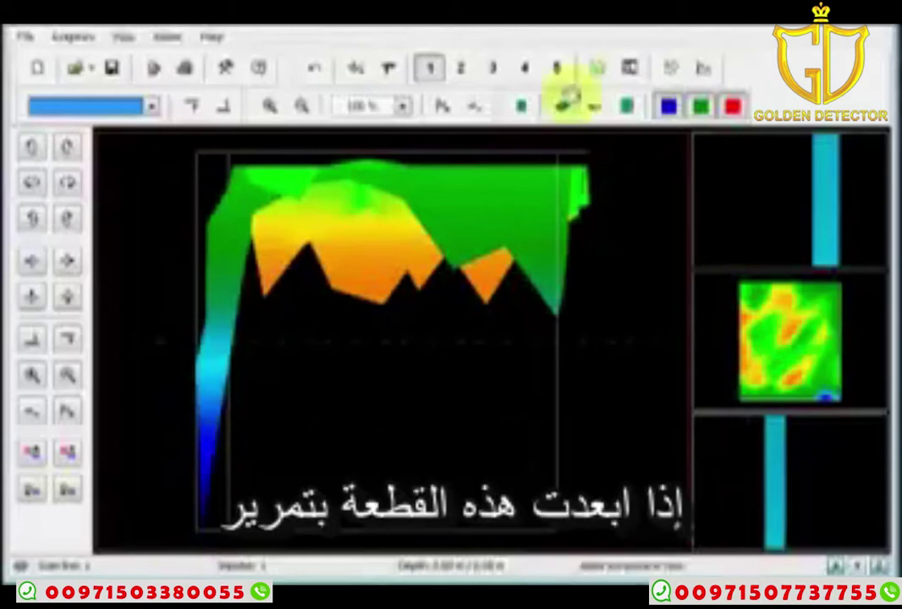
# Step: Return the scan to the top view and correct the extreme blue signal near its lower right corner
pyautogui.click(565, 100)
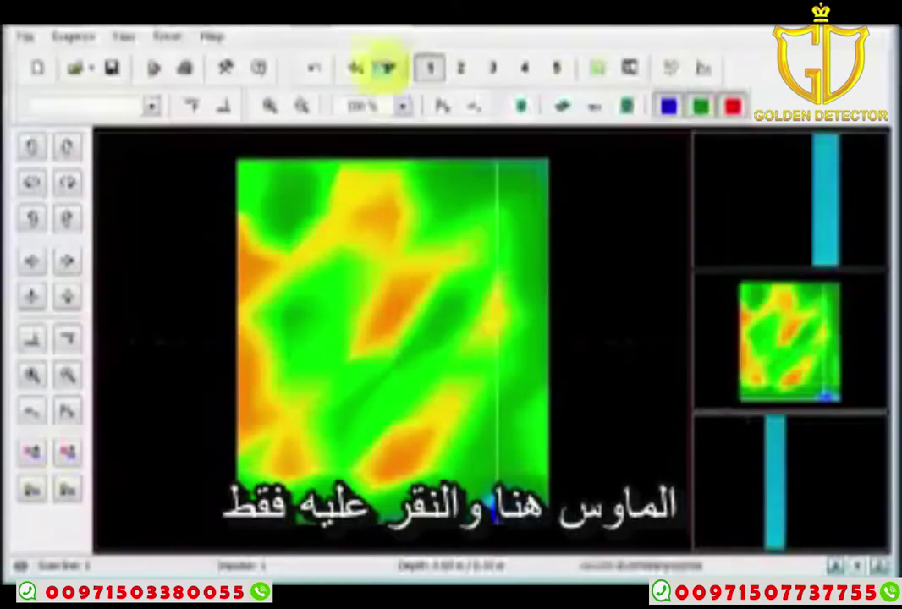
pyautogui.click(376, 68)
pyautogui.click(626, 359)
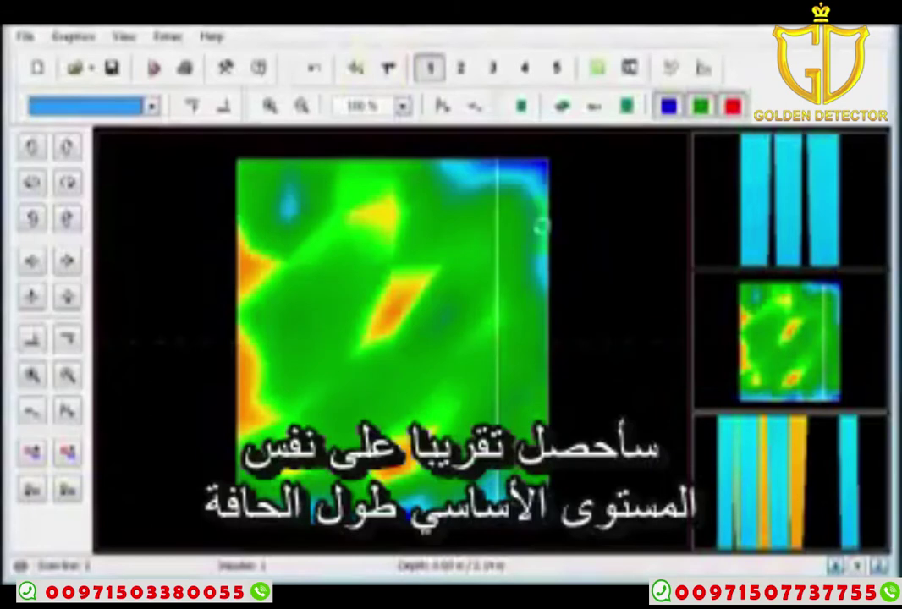
# Step: Show the corrected scan from the side and rotate it clockwise about the z axis to examine its values along the edge
pyautogui.click(594, 107)
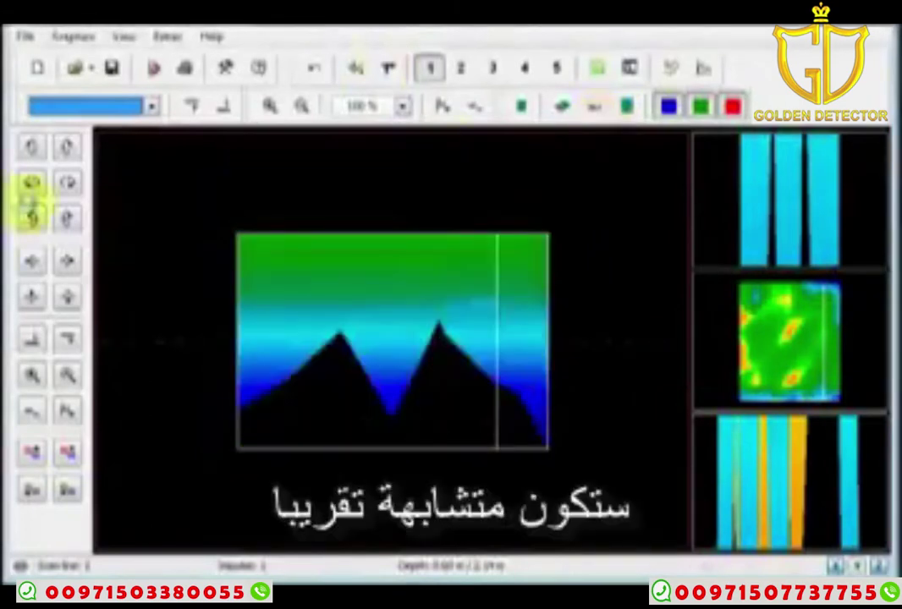
pyautogui.click(32, 219)
pyautogui.click(32, 219)
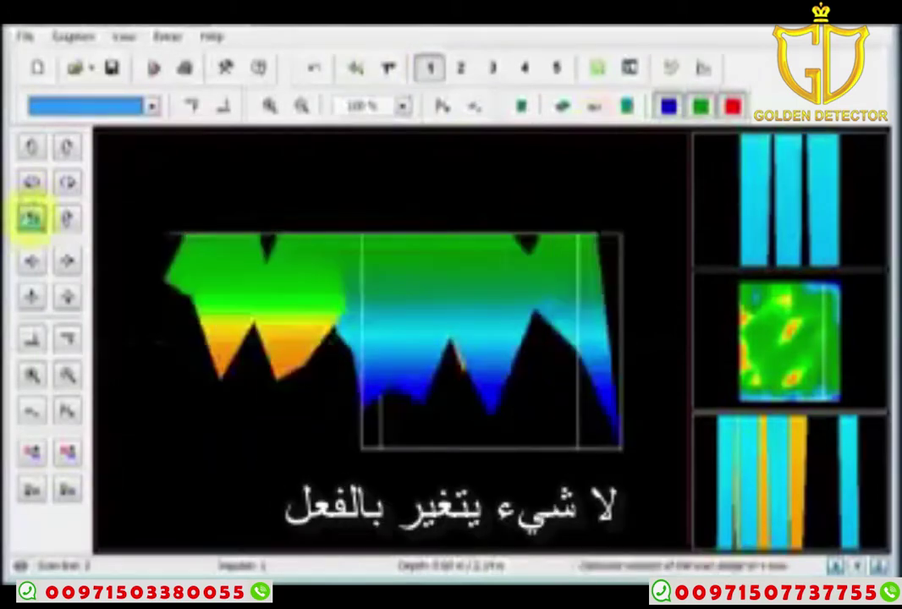
pyautogui.click(32, 219)
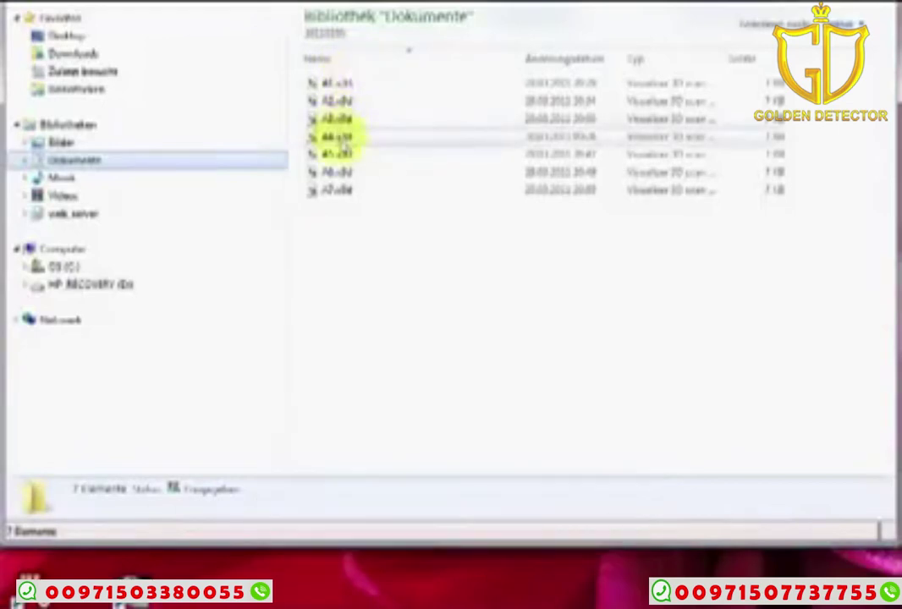
# Step: Open the A4 scan file from the Documents library and enlarge its Visualizer 3D window
pyautogui.click(339, 136)
pyautogui.doubleClick(339, 137)
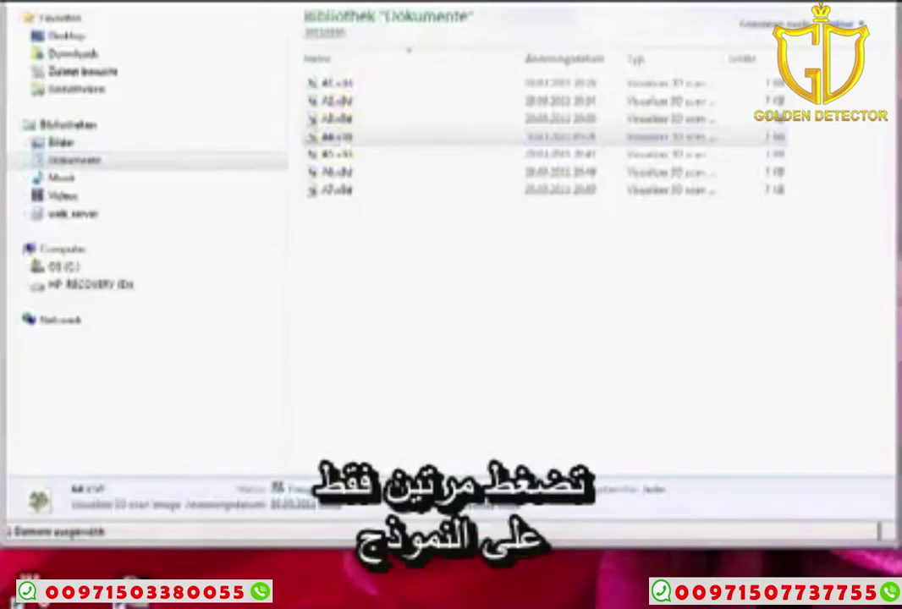
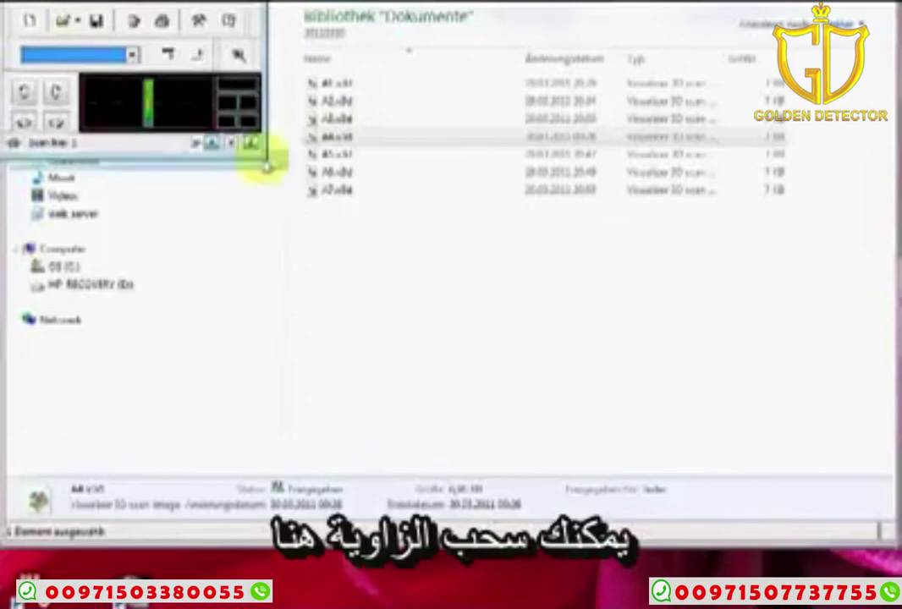
pyautogui.moveTo(266, 167); pyautogui.dragTo(488, 350)
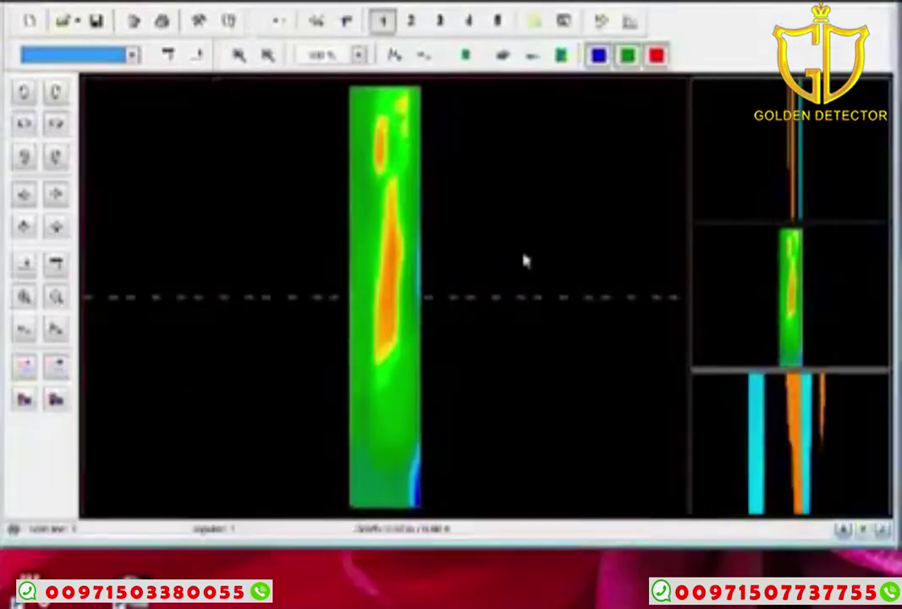
# Step: Set the scan's characteristics to project title A4, field length 5 m and field width 5 m
pyautogui.click(332, 40)
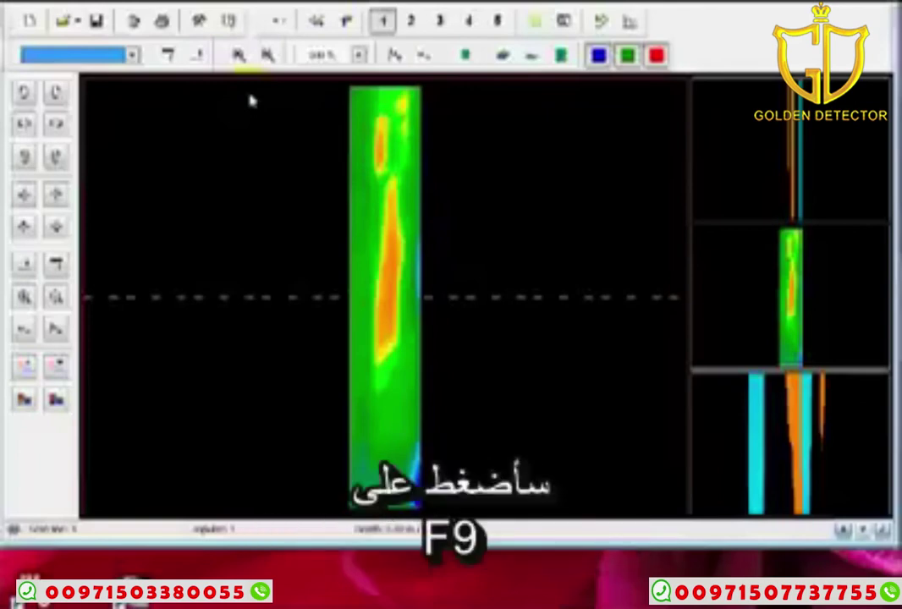
pyautogui.click(196, 55)
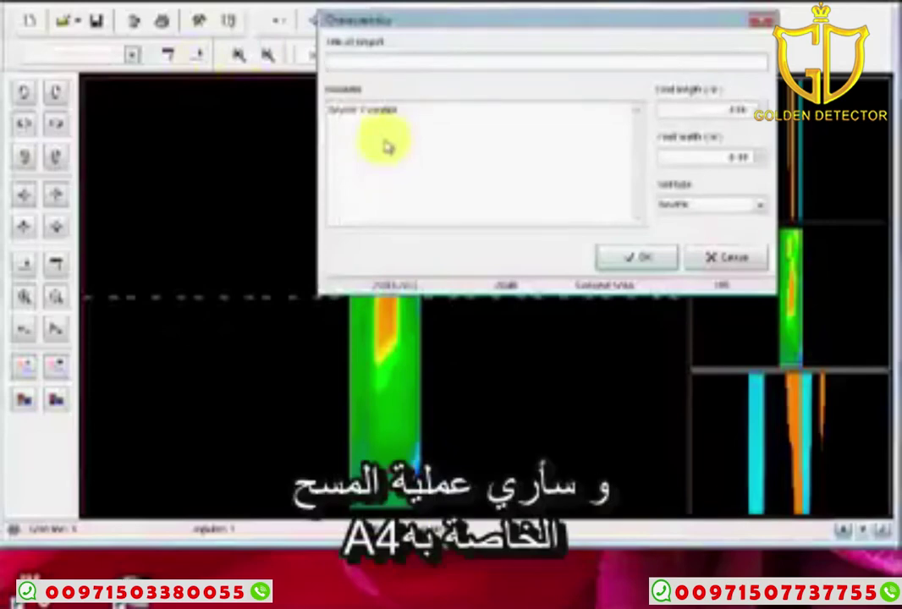
pyautogui.write('A4')
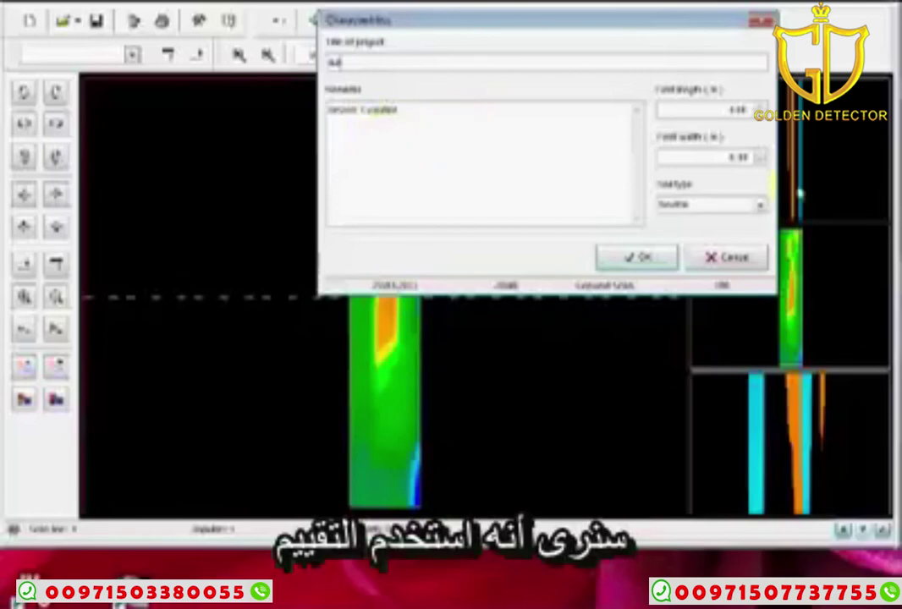
pyautogui.doubleClick(739, 110)
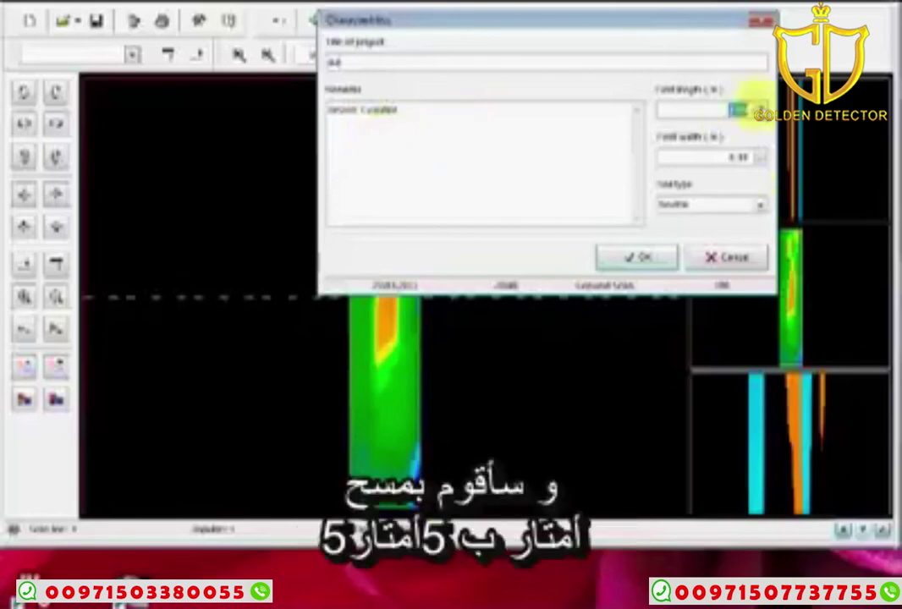
pyautogui.write('5')
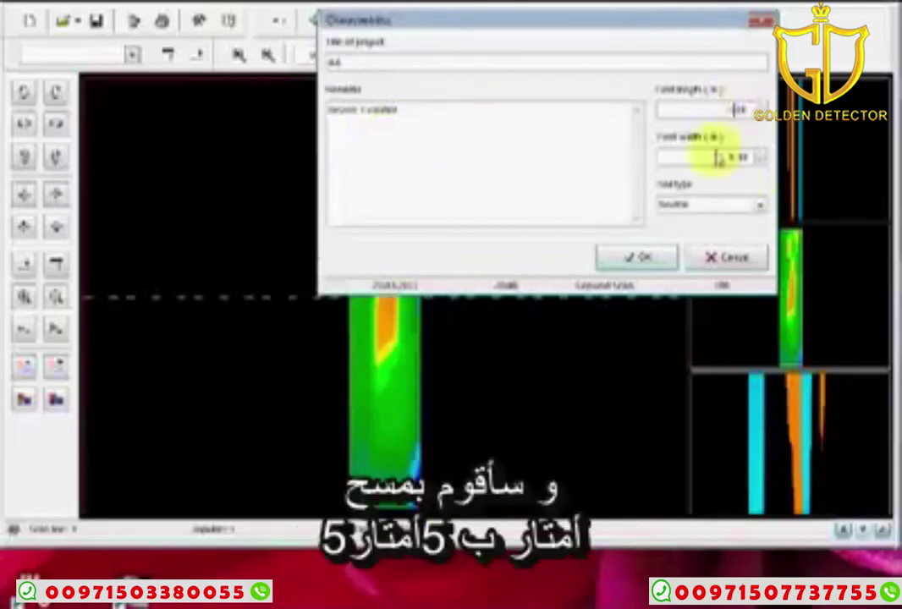
pyautogui.doubleClick(725, 159)
pyautogui.write('5')
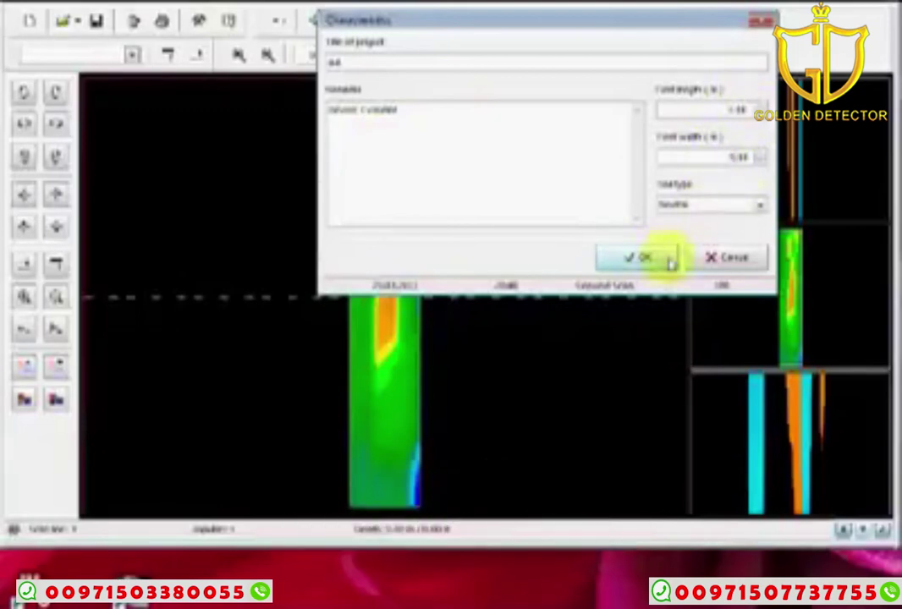
pyautogui.click(631, 259)
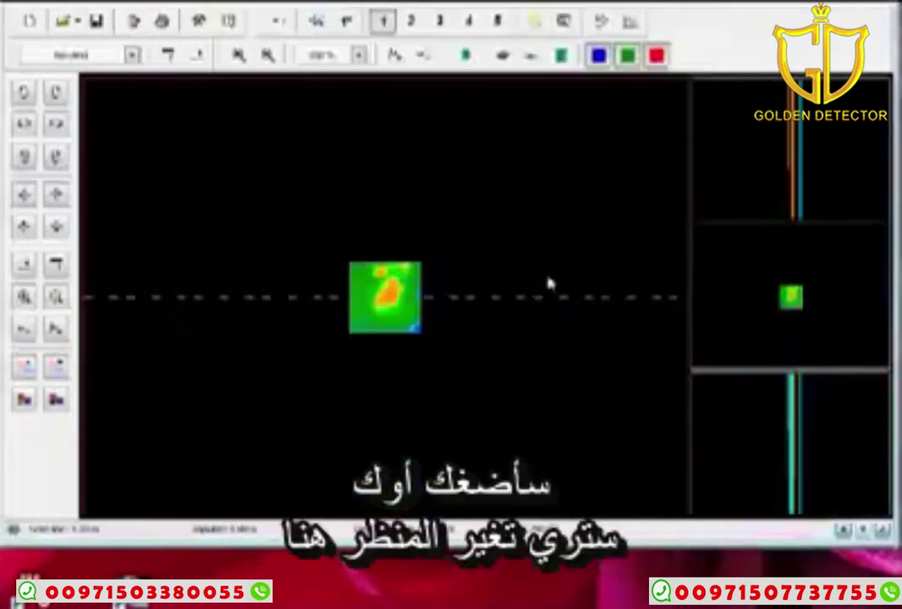
# Step: Enlarge the A4 scan image in the main view to examine its anomaly
pyautogui.click(239, 55)
pyautogui.click(238, 55)
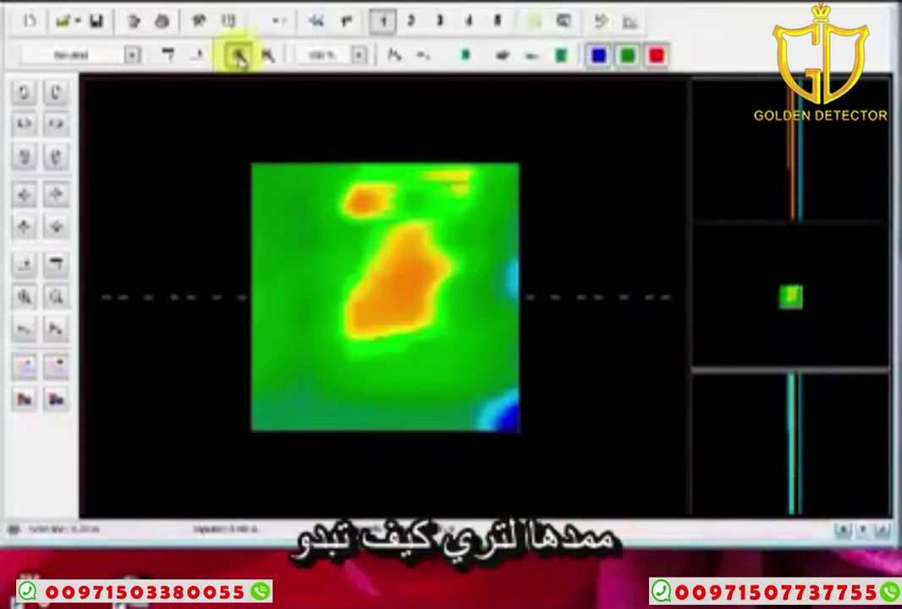
pyautogui.click(238, 55)
pyautogui.click(267, 55)
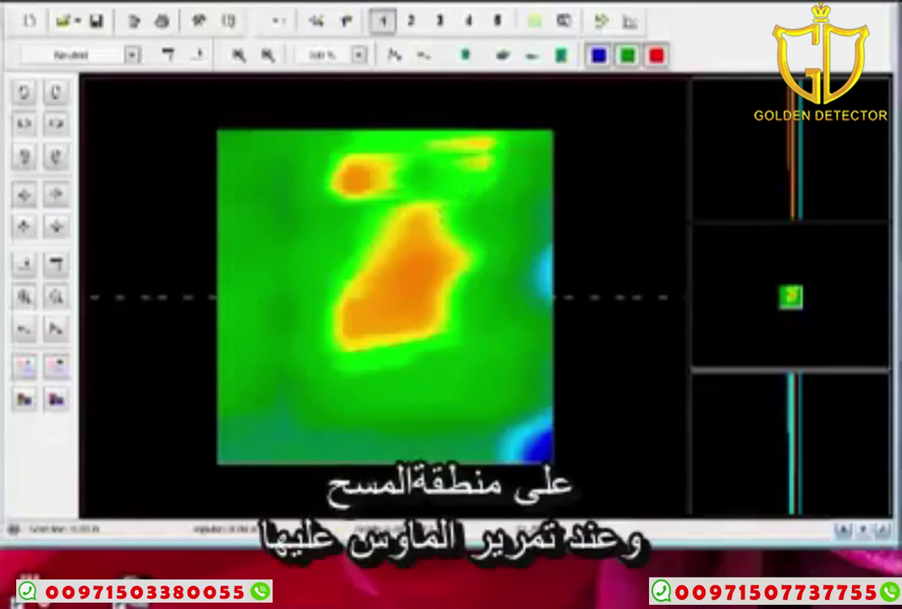
# Step: Preview the other open Visualizer 3D scan windows and compare their images with the A4 scan
pyautogui.moveTo(372, 602)
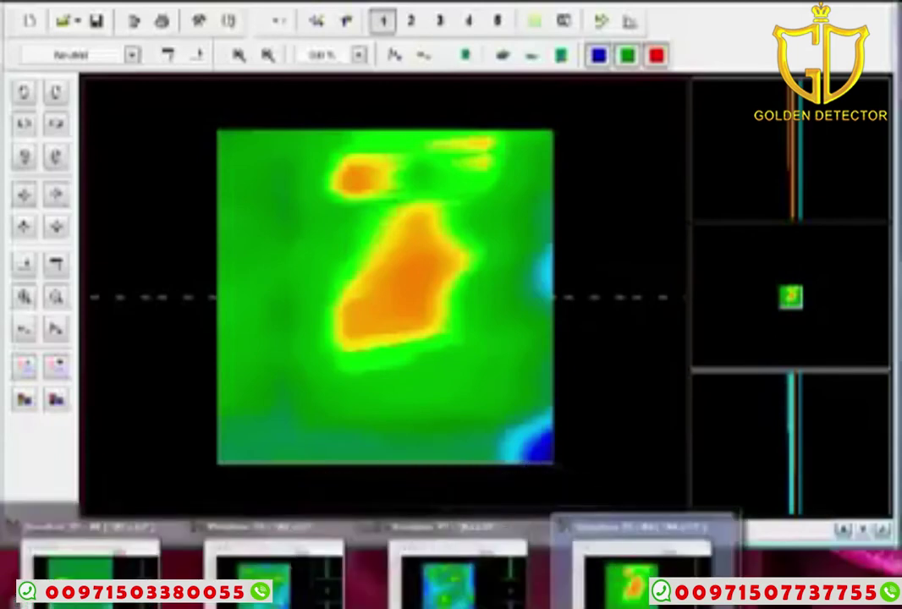
pyautogui.moveTo(212, 531)
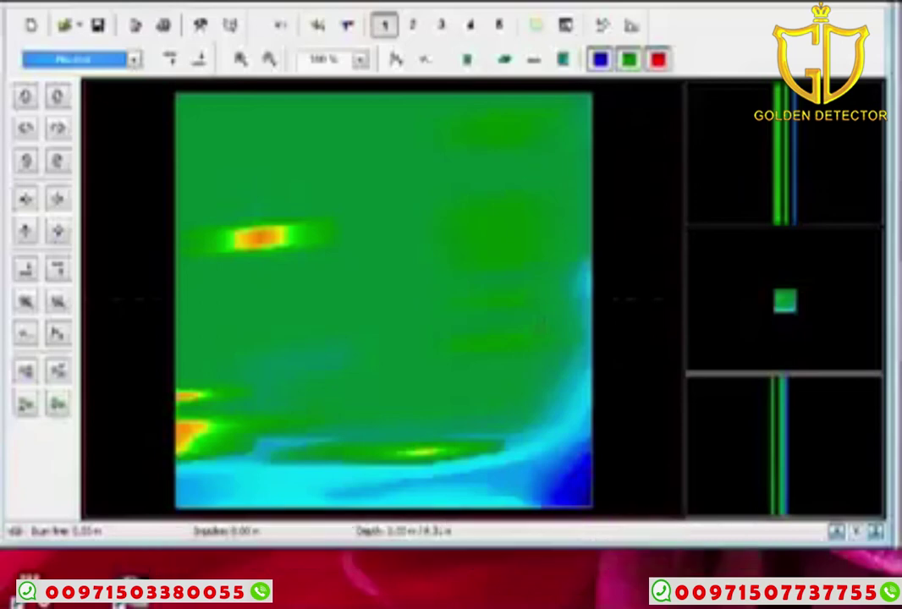
pyautogui.moveTo(372, 602)
pyautogui.moveTo(296, 562)
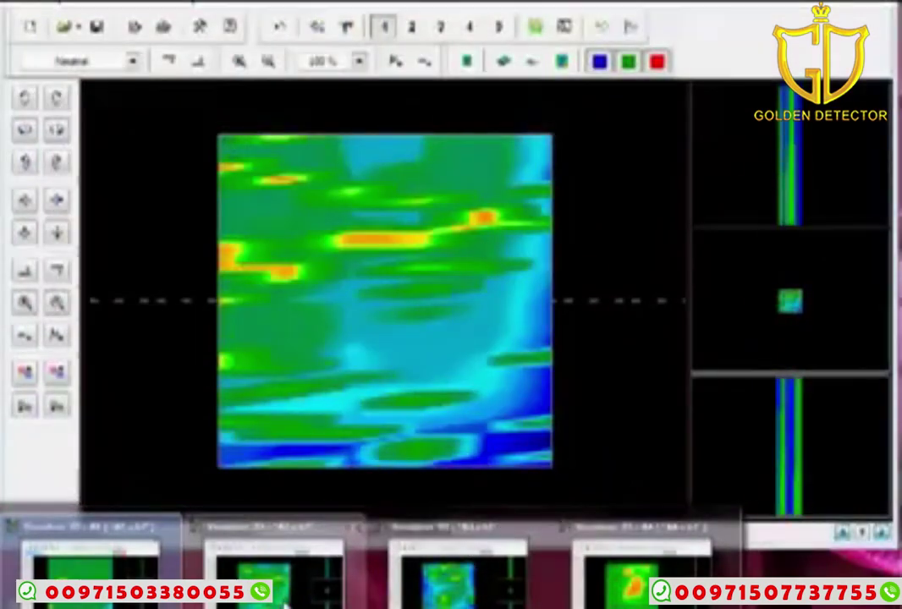
pyautogui.moveTo(617, 575)
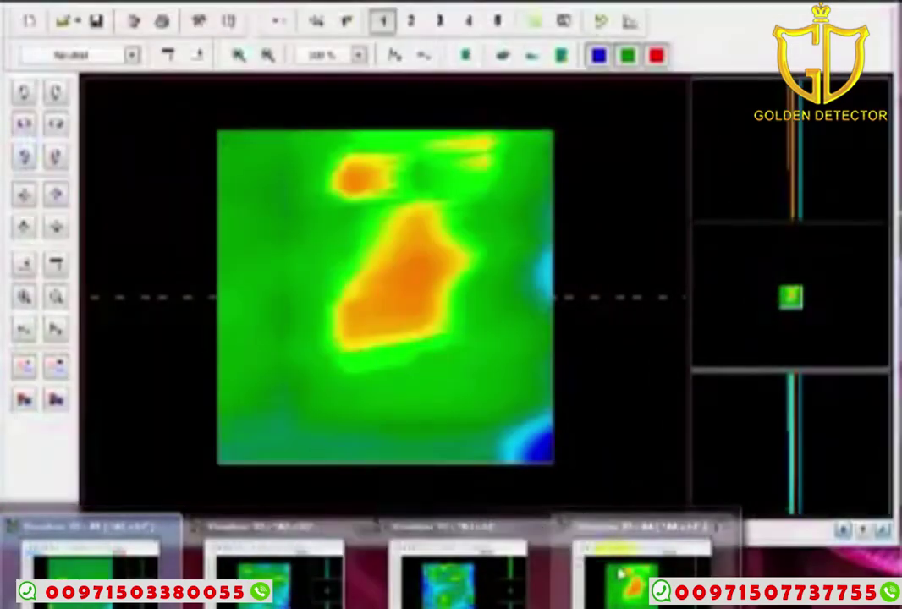